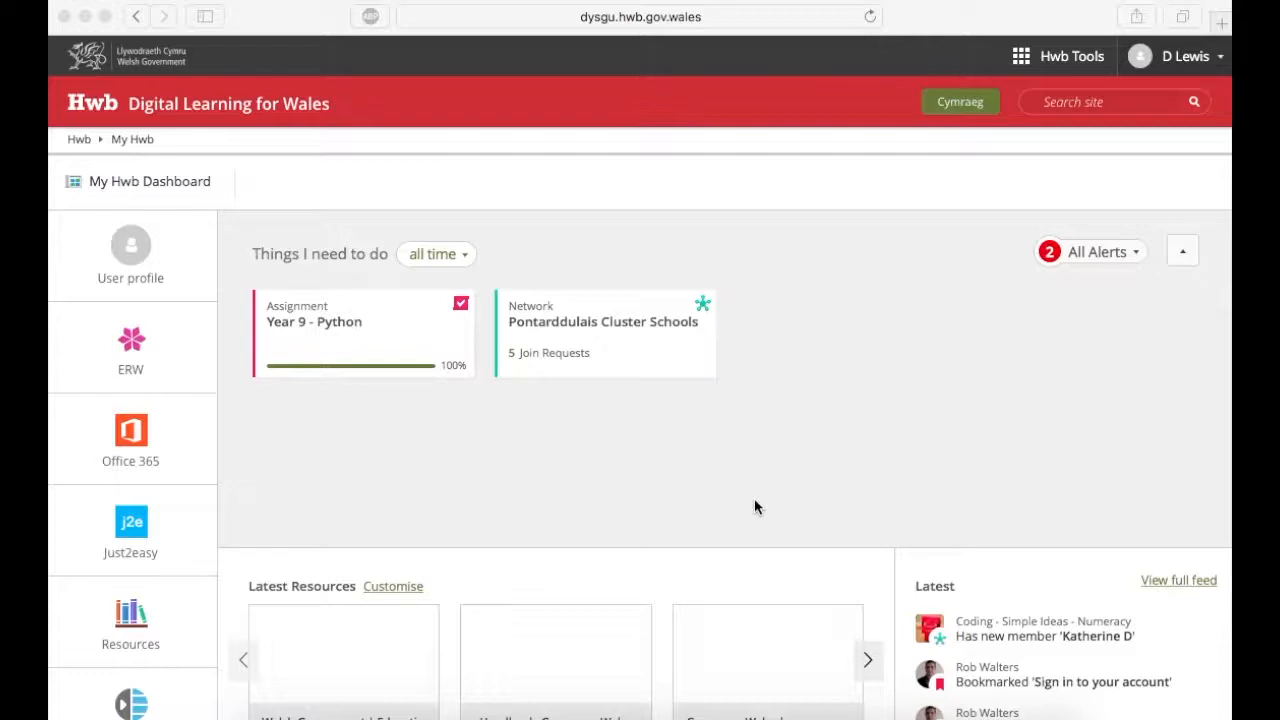
Launch Just2easy from the Hwb tools and open the Database tool in j2data
{"action": "left_click", "coordinate": [1045, 60]}
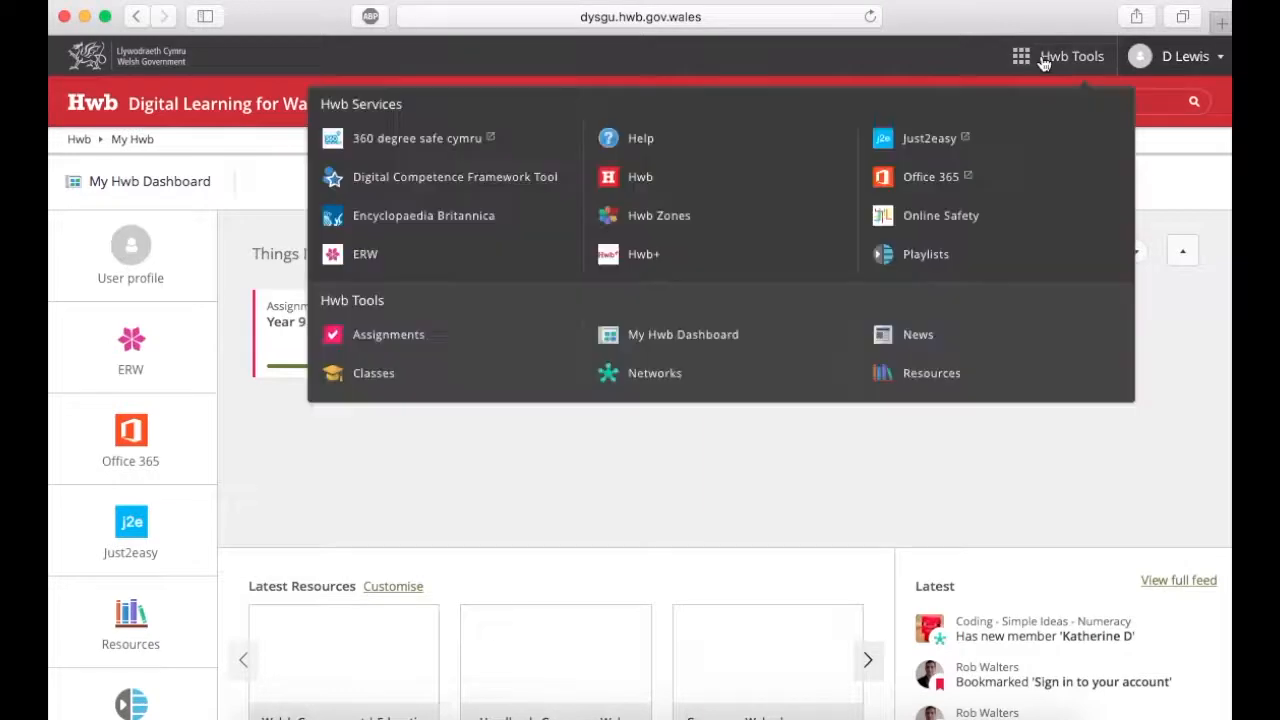
{"action": "left_click", "coordinate": [938, 145]}
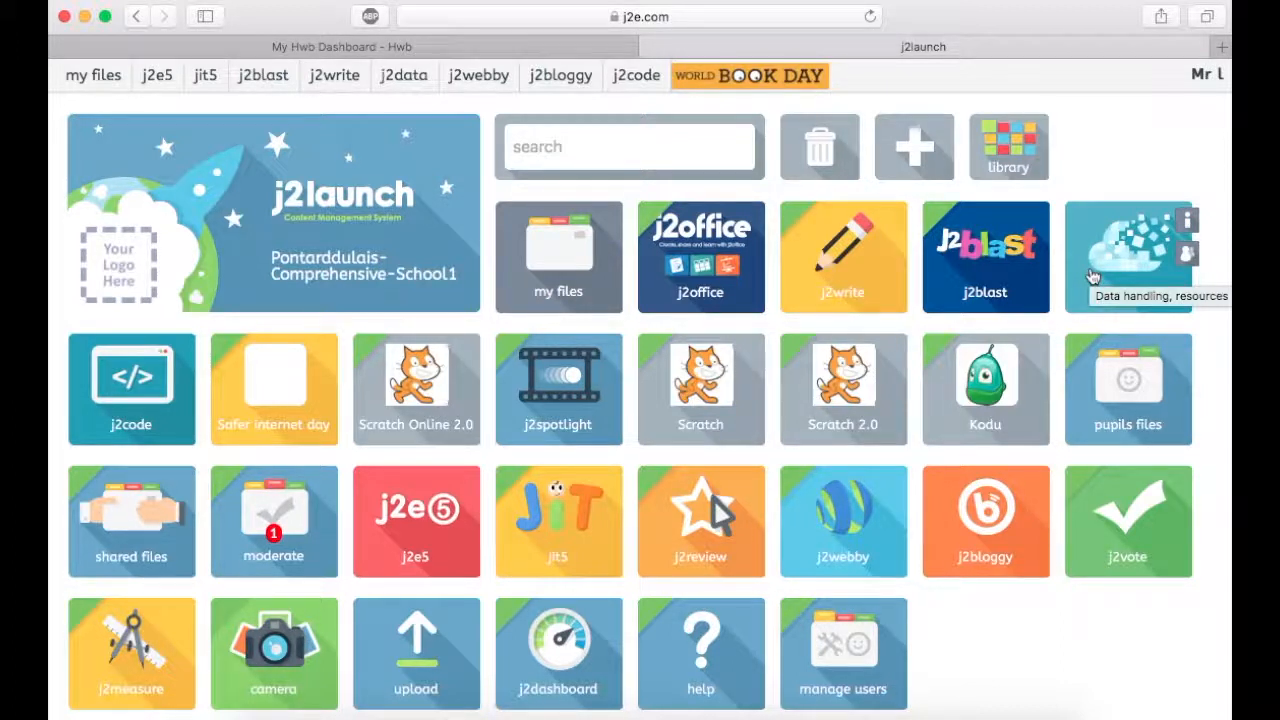
{"action": "left_click", "coordinate": [1093, 276]}
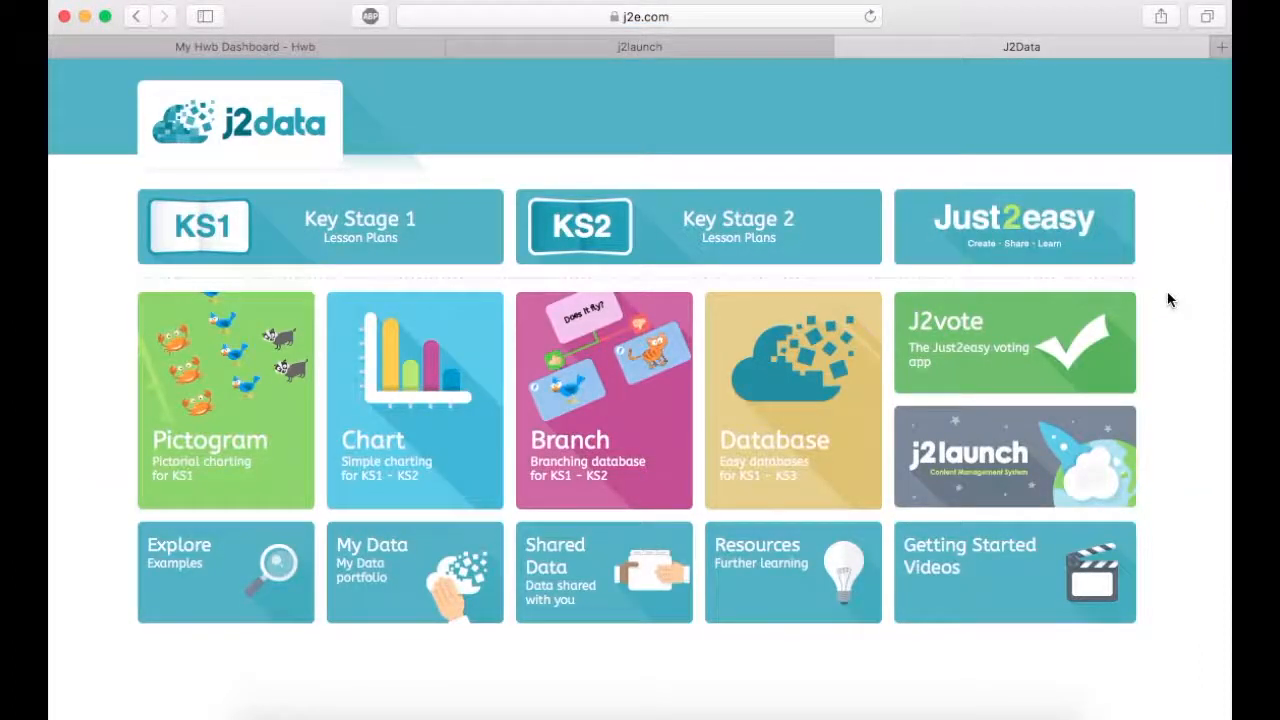
{"action": "left_click", "coordinate": [801, 382]}
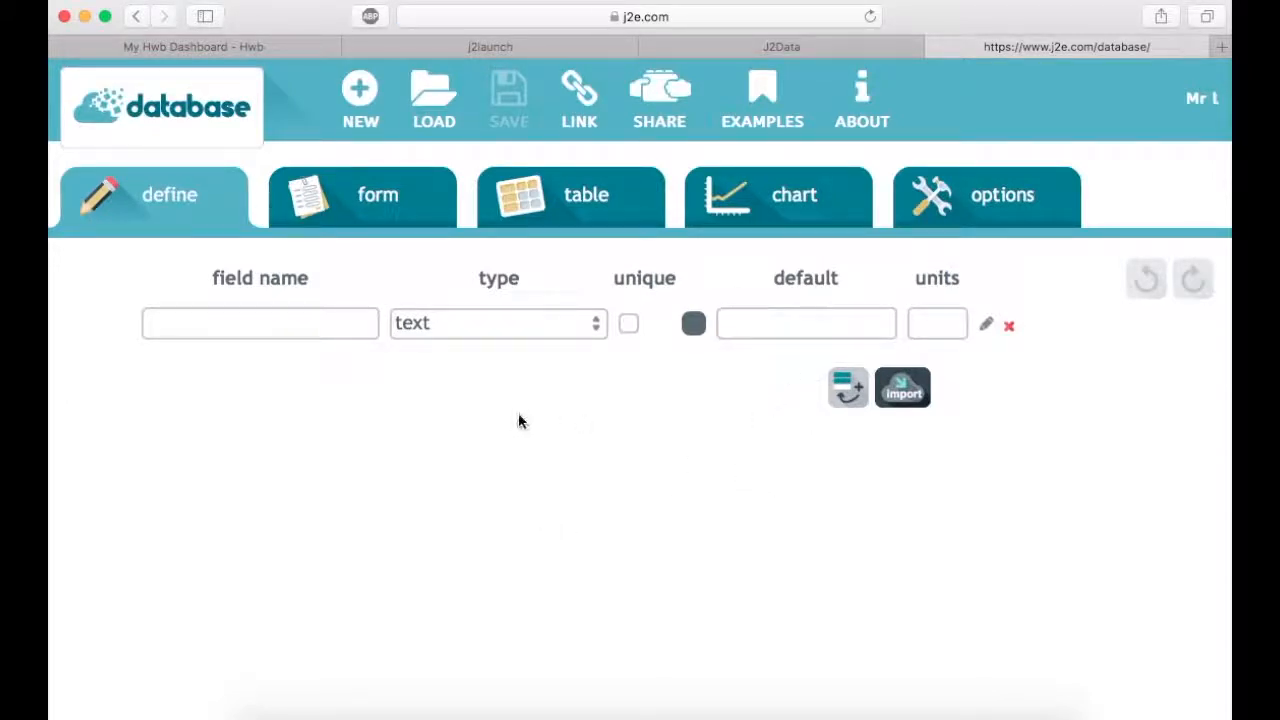
Define the first field as Pupil ID with type number and mark it as unique
{"action": "left_click", "coordinate": [347, 320]}
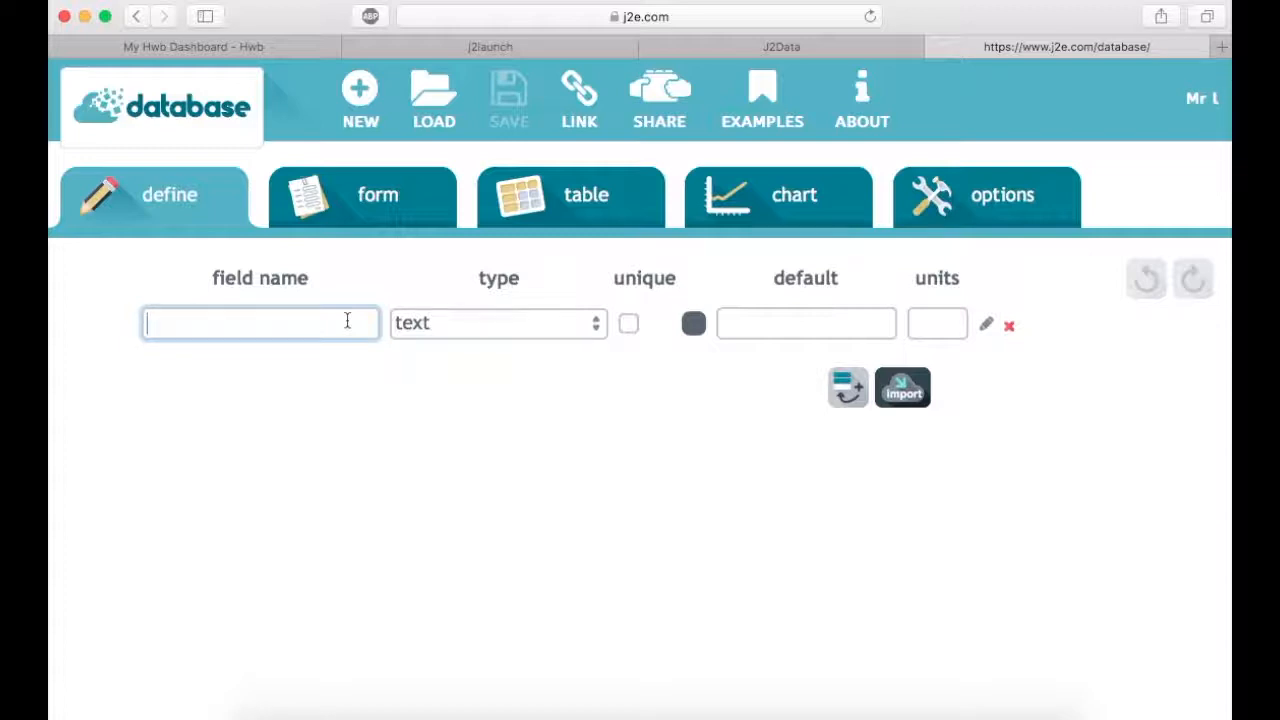
{"action": "type", "text": "Pu"}
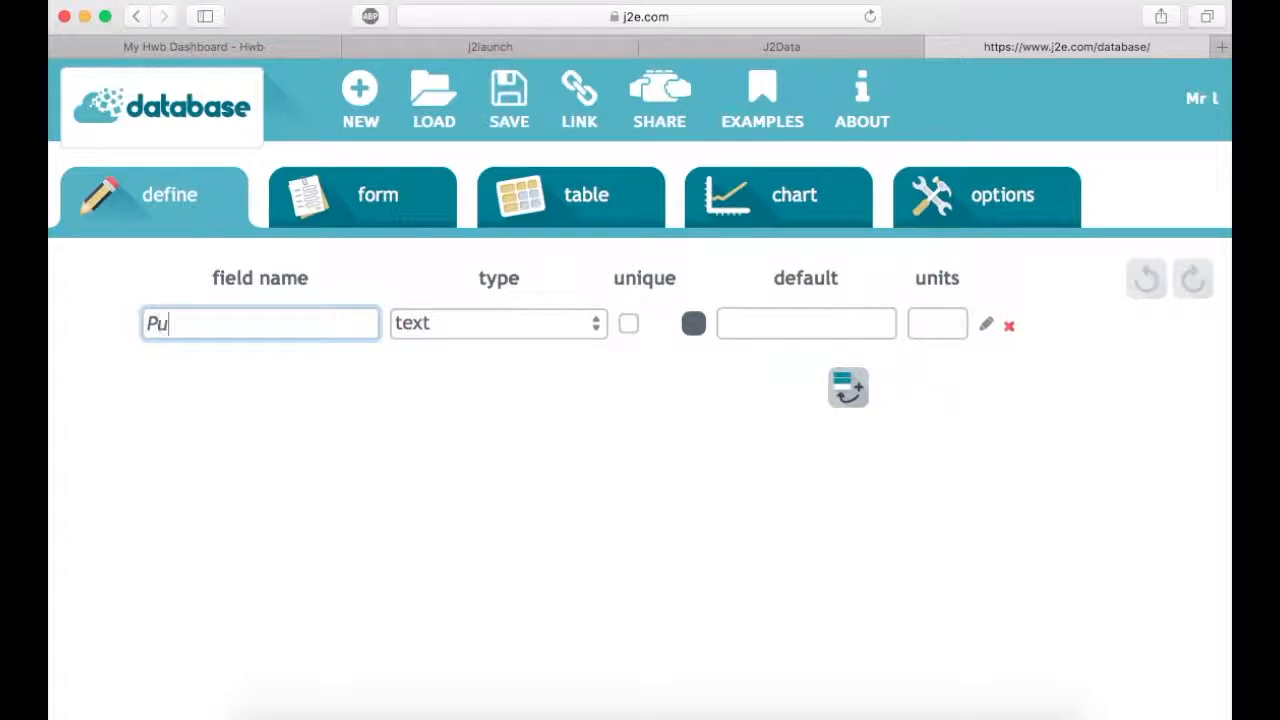
{"action": "type", "text": "pil ID"}
{"action": "left_click", "coordinate": [460, 323]}
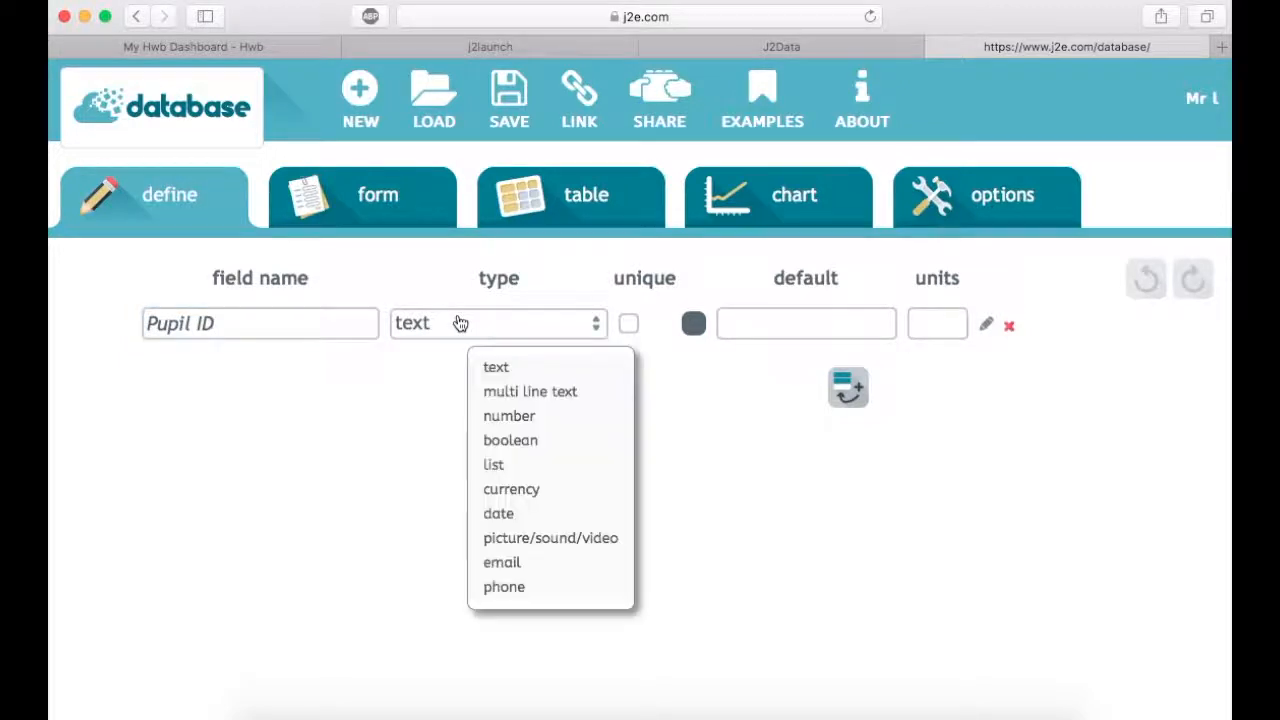
{"action": "left_click", "coordinate": [535, 428]}
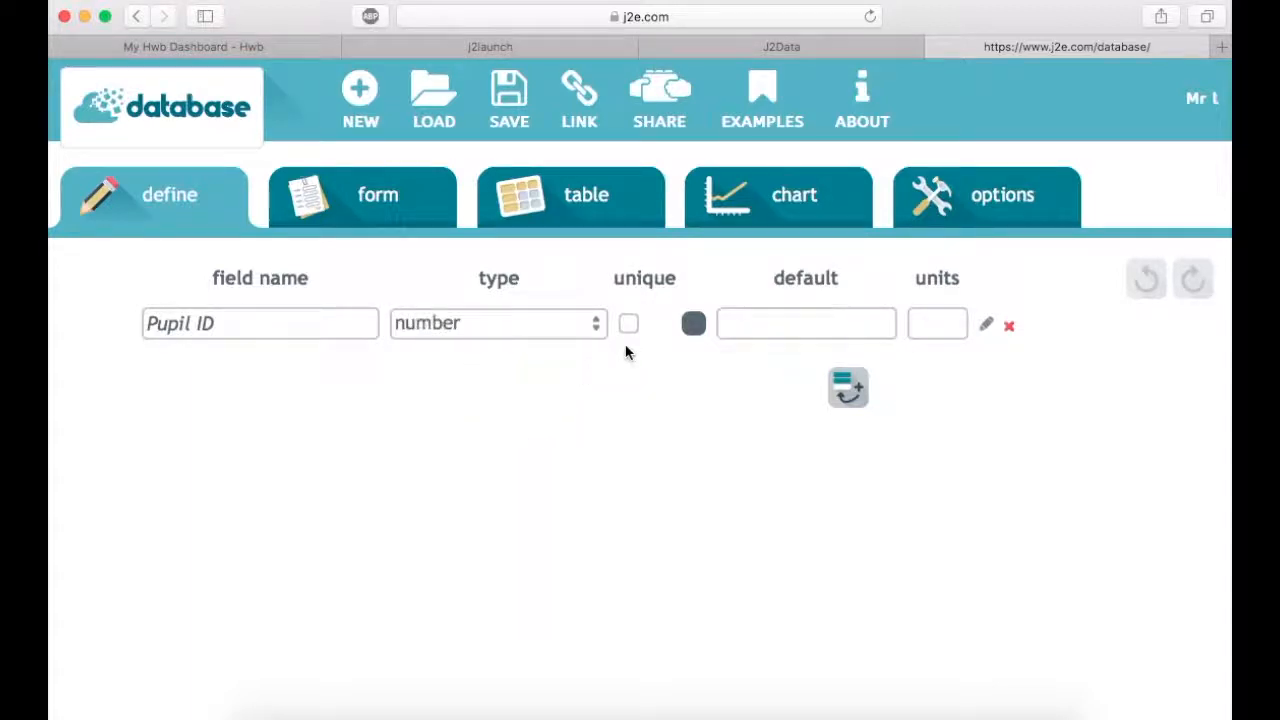
{"action": "left_click", "coordinate": [632, 330]}
Add three more fields: Pupil Name as text, Age as number and Subject as text
{"action": "left_click", "coordinate": [848, 388]}
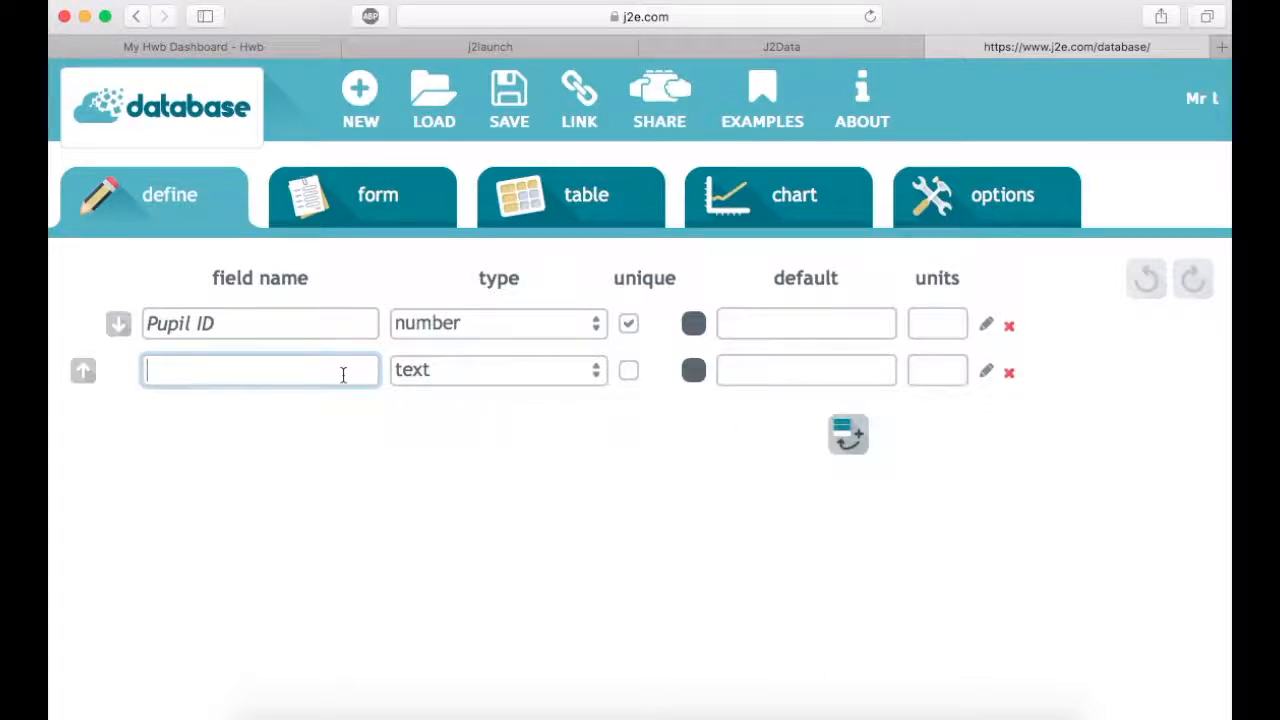
{"action": "type", "text": "Pupil Name"}
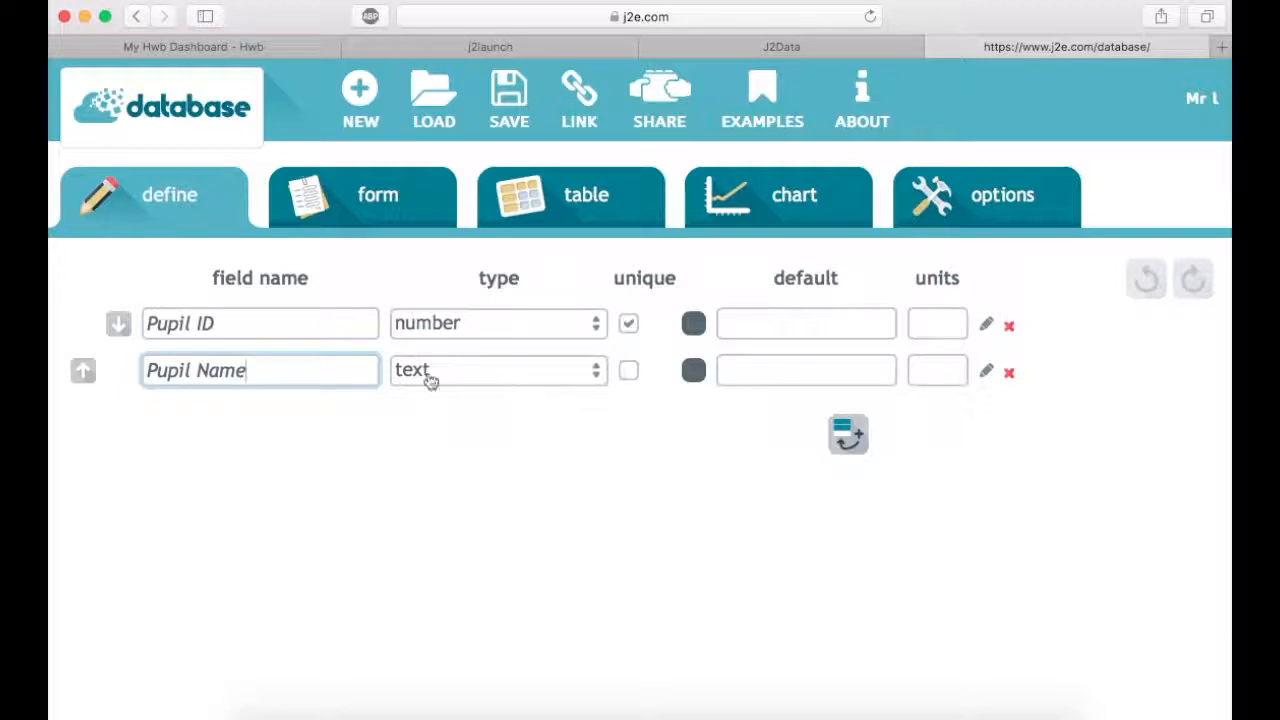
{"action": "left_click", "coordinate": [847, 440]}
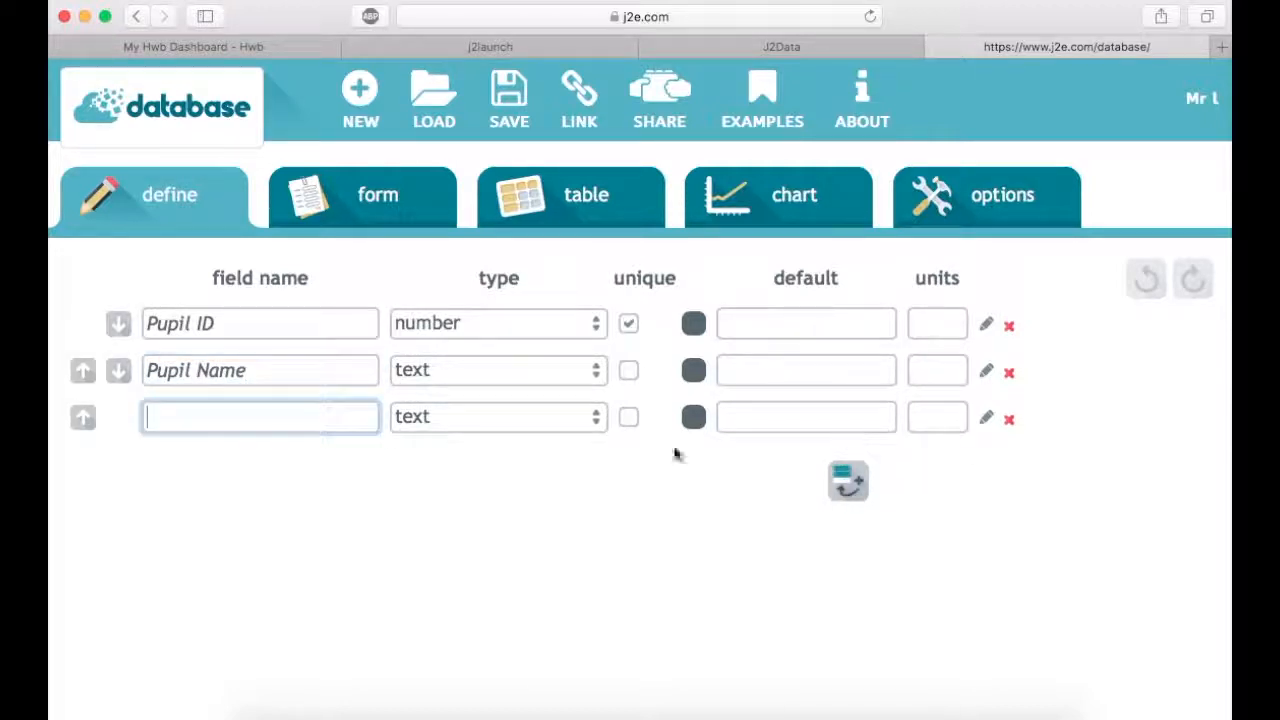
{"action": "type", "text": "Age"}
{"action": "left_click", "coordinate": [555, 425]}
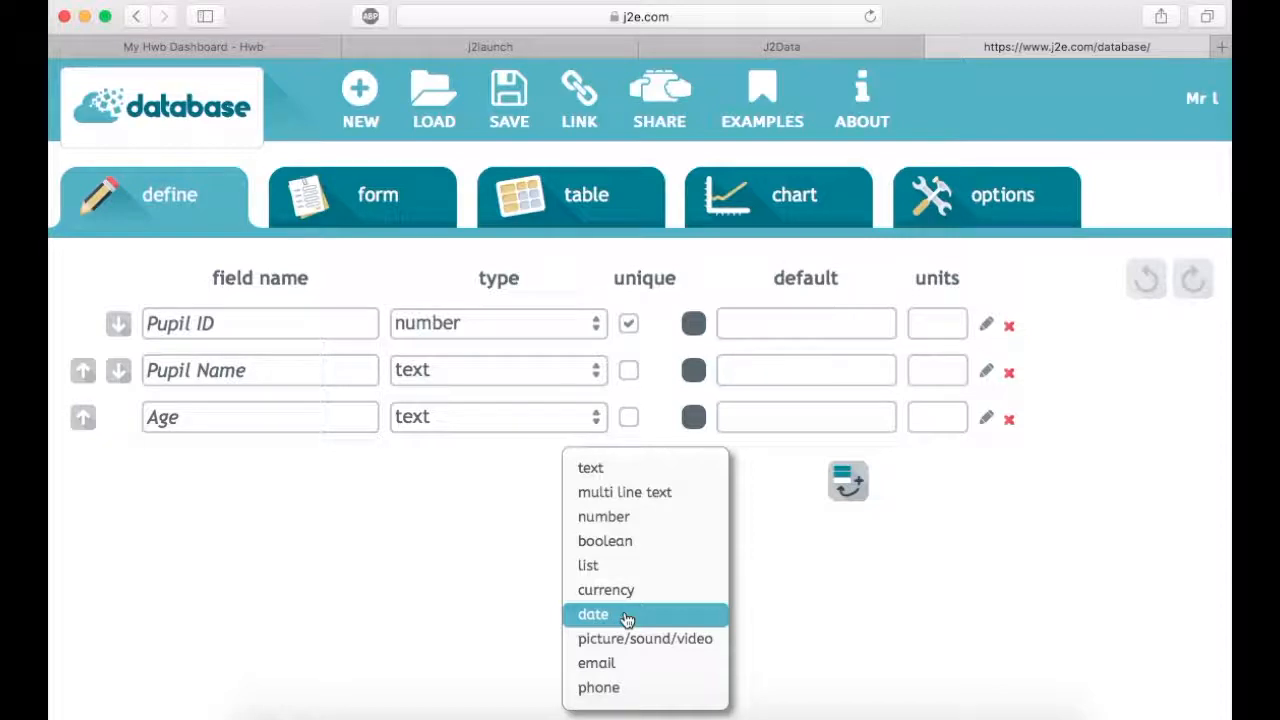
{"action": "left_click", "coordinate": [652, 528]}
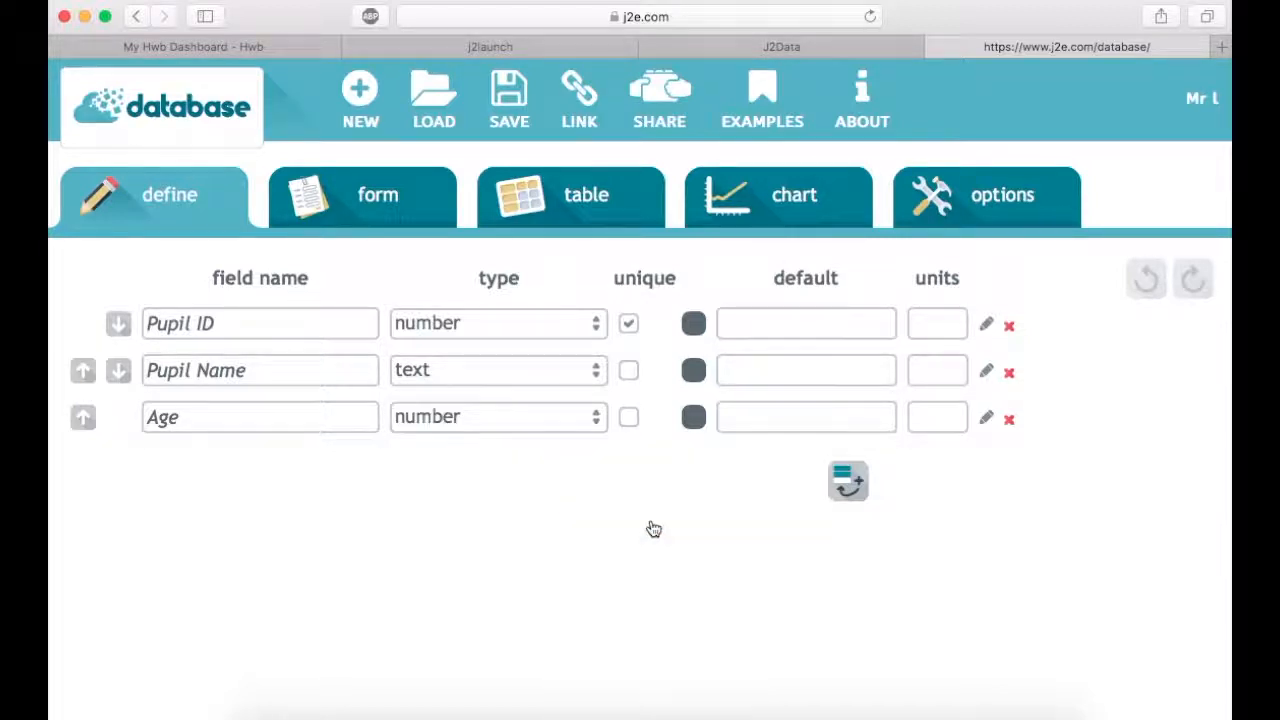
{"action": "left_click", "coordinate": [848, 482]}
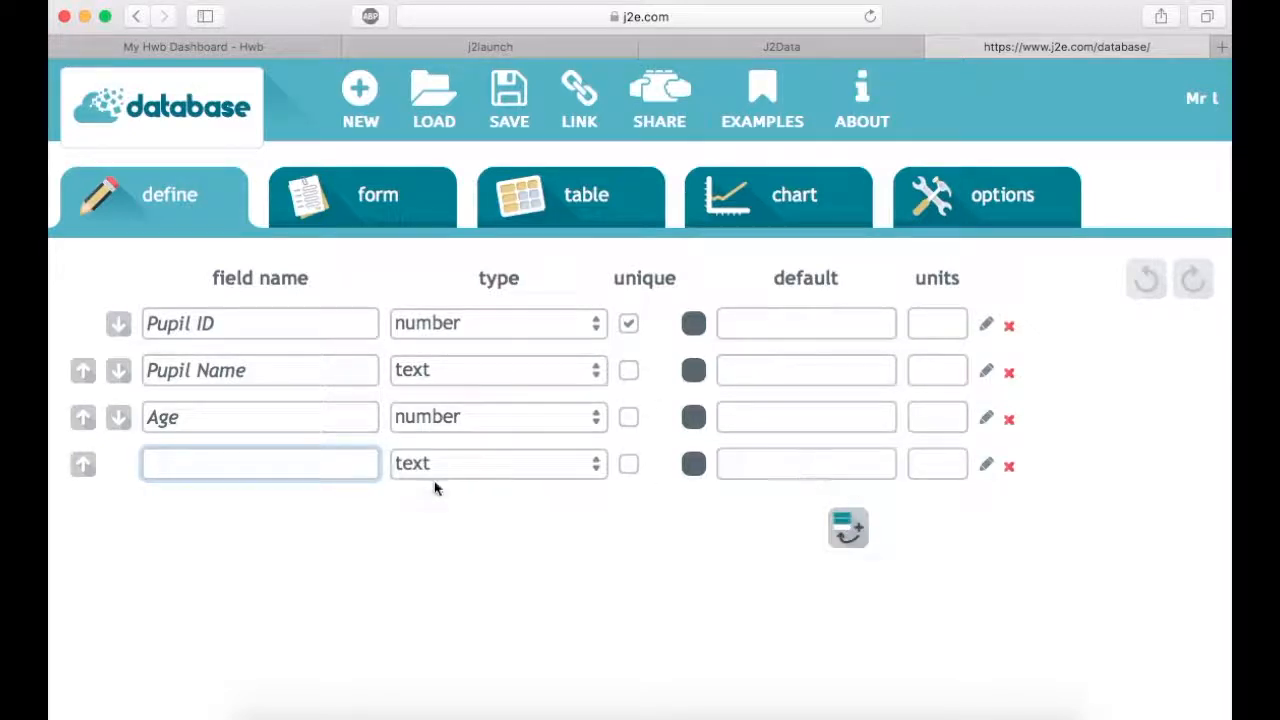
{"action": "type", "text": "Subject"}
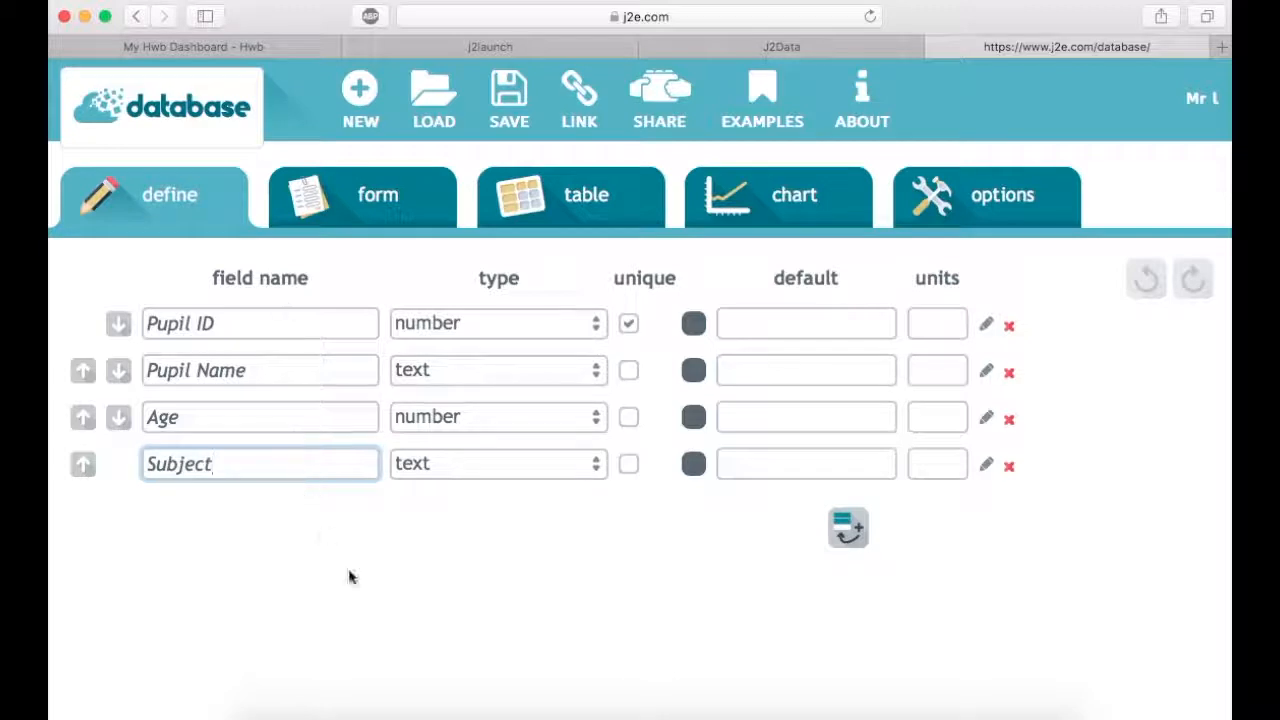
Save the database with the title "Example database 1"
{"action": "left_click", "coordinate": [507, 102]}
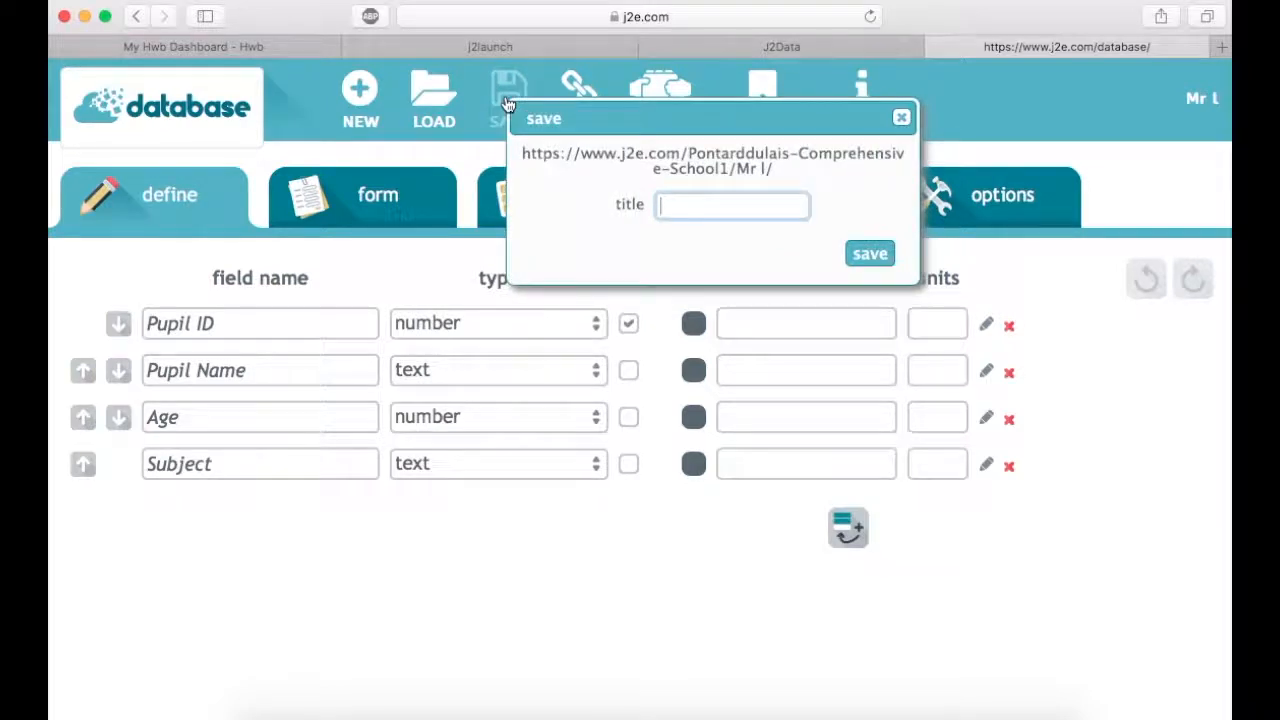
{"action": "type", "text": "Example "}
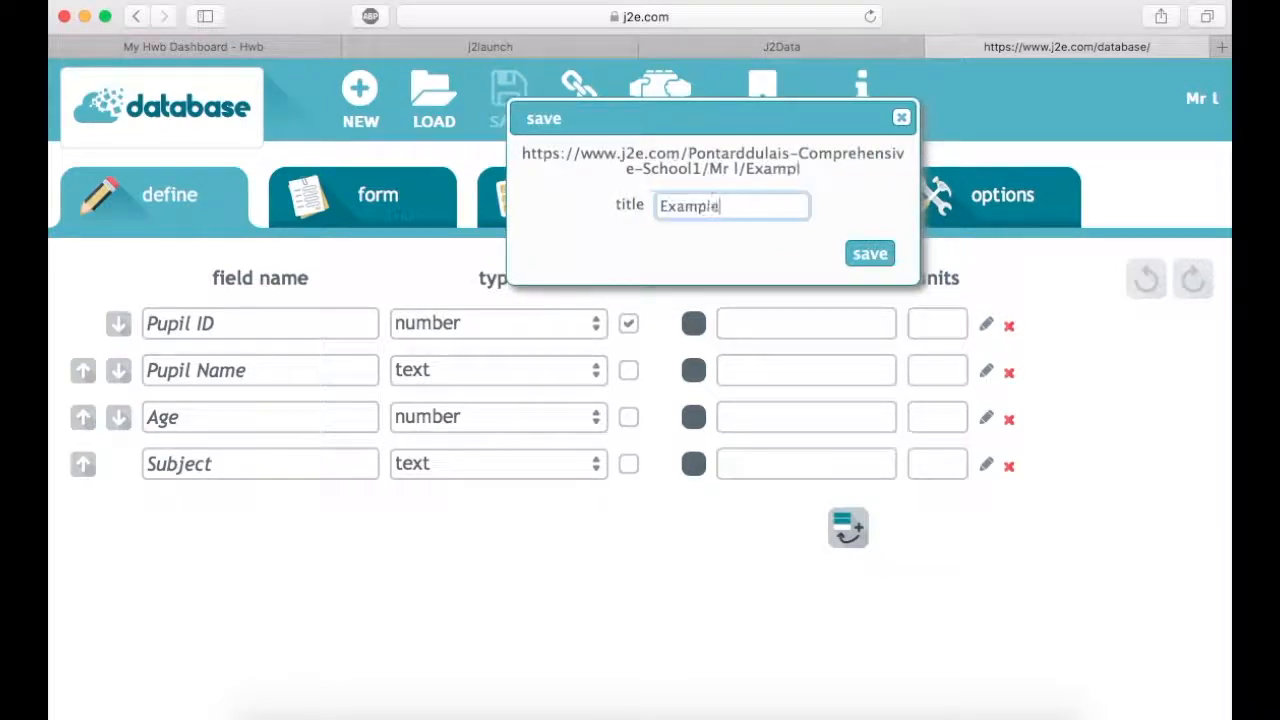
{"action": "type", "text": "database"}
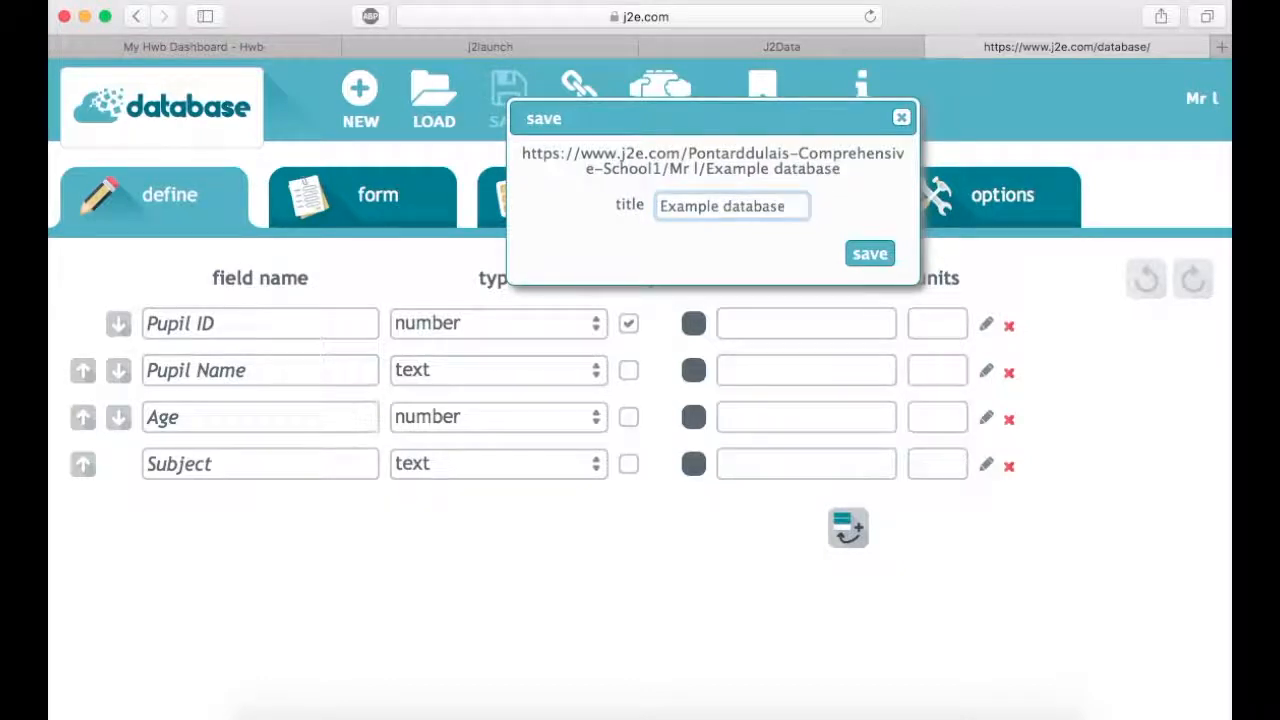
{"action": "type", "text": " 1"}
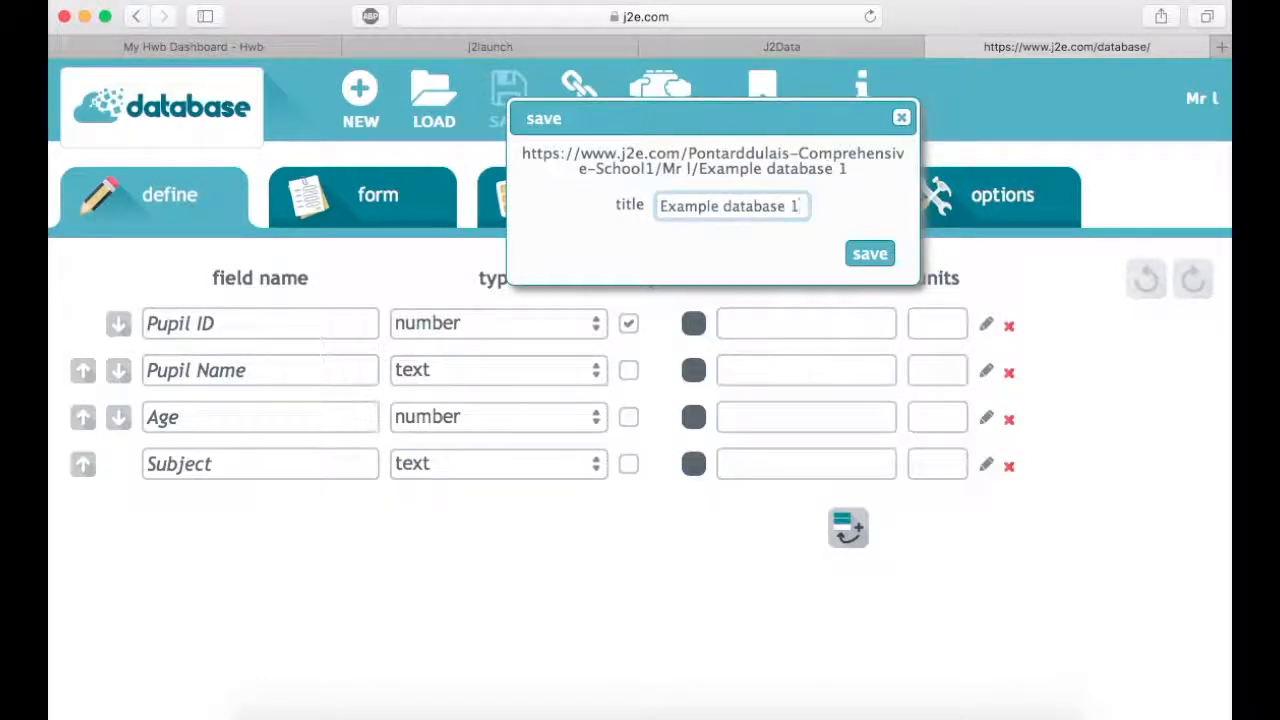
{"action": "left_click", "coordinate": [866, 252]}
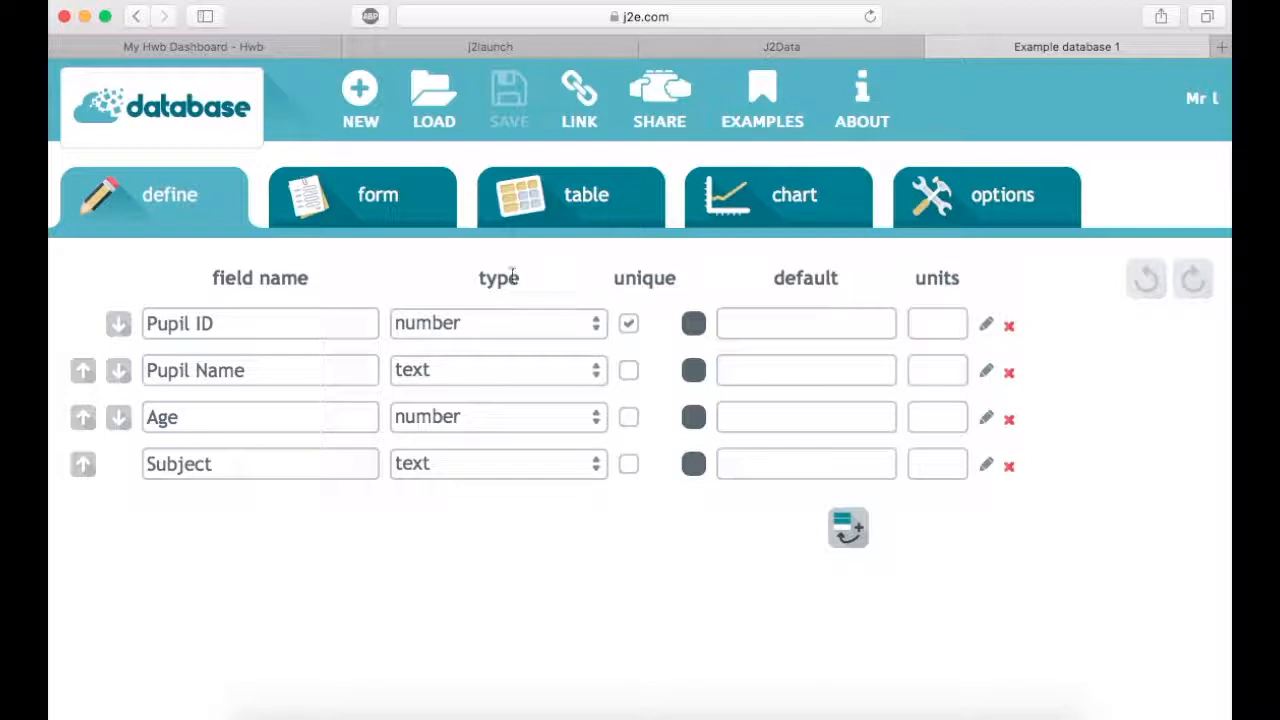
In the form view, add and save the first record with a pupil ID, the pupil's full name, age 13 and subject ICT
{"action": "left_click", "coordinate": [369, 203]}
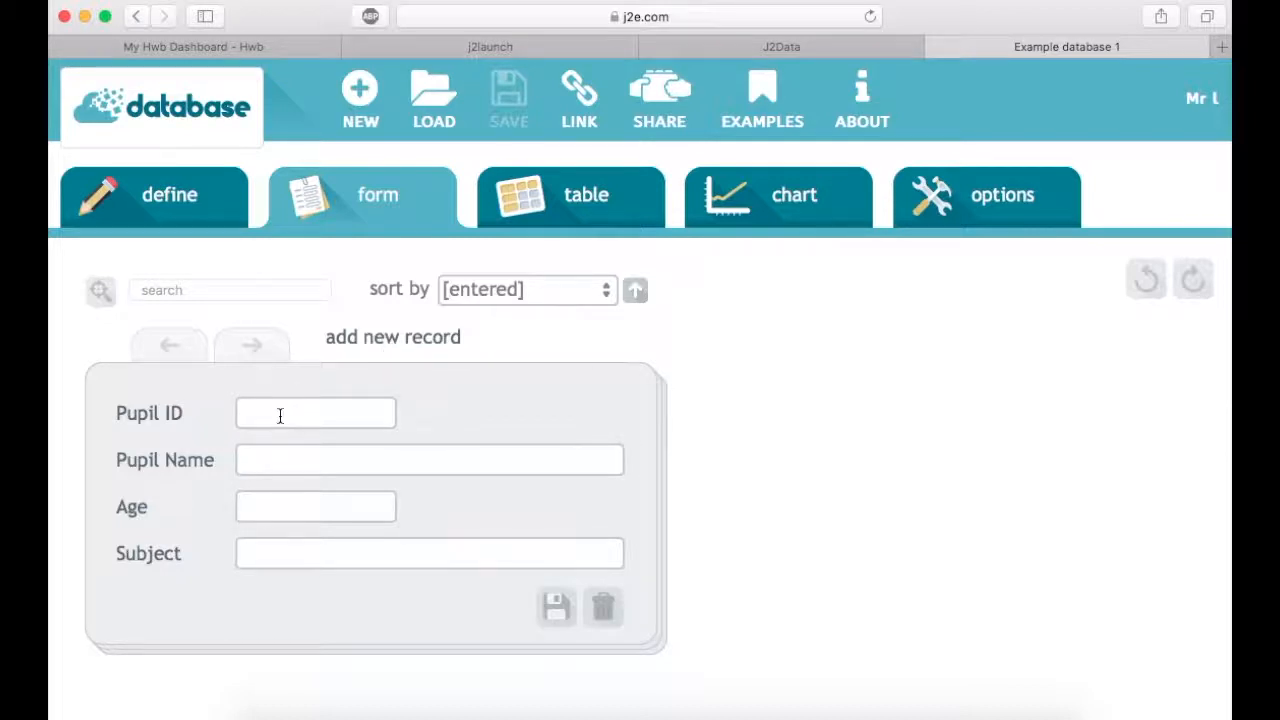
{"action": "type", "text": "1"}
{"action": "left_click", "coordinate": [292, 461]}
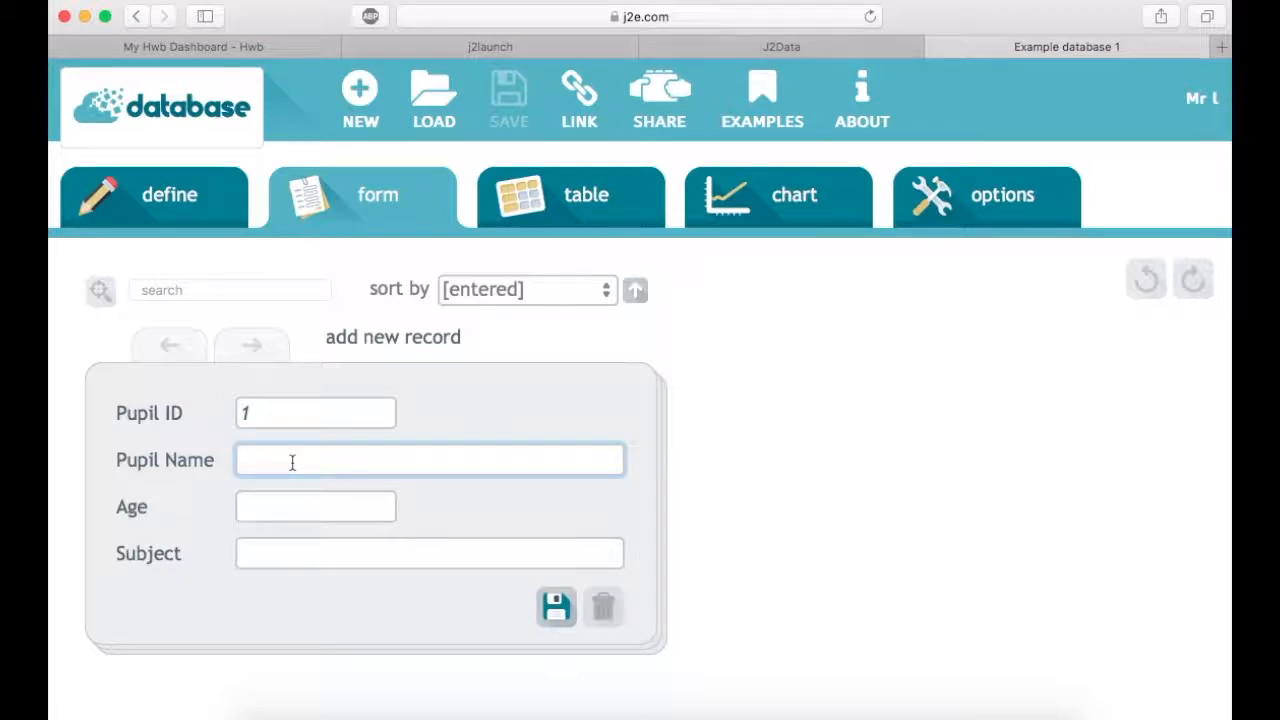
{"action": "type", "text": "James Davies"}
{"action": "left_click", "coordinate": [281, 509]}
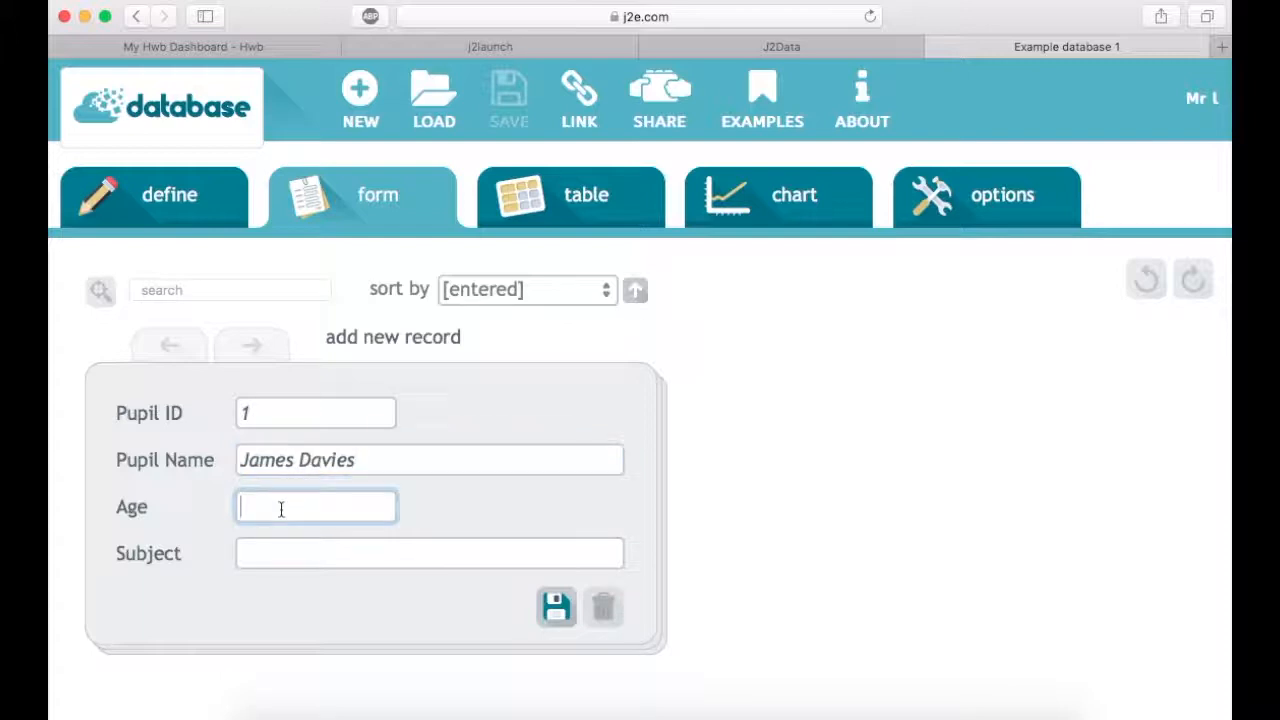
{"action": "type", "text": "13"}
{"action": "left_click", "coordinate": [349, 560]}
{"action": "type", "text": "ICT"}
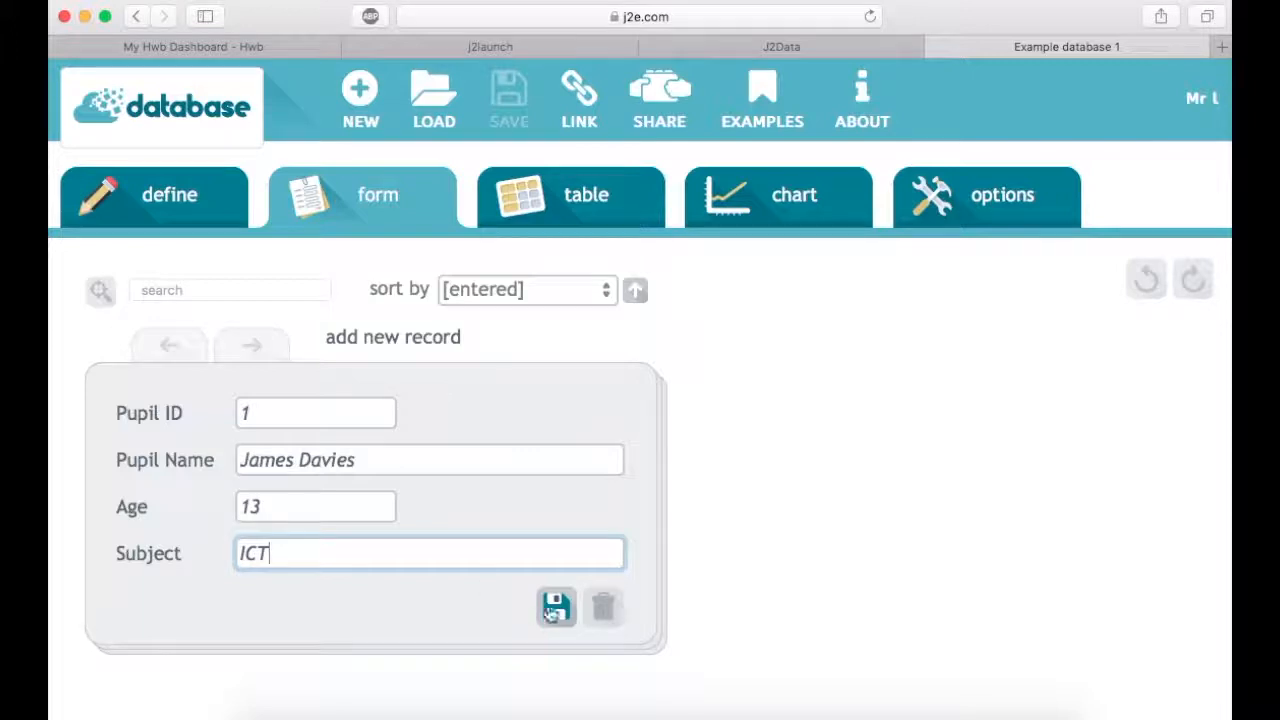
{"action": "left_click", "coordinate": [556, 608]}
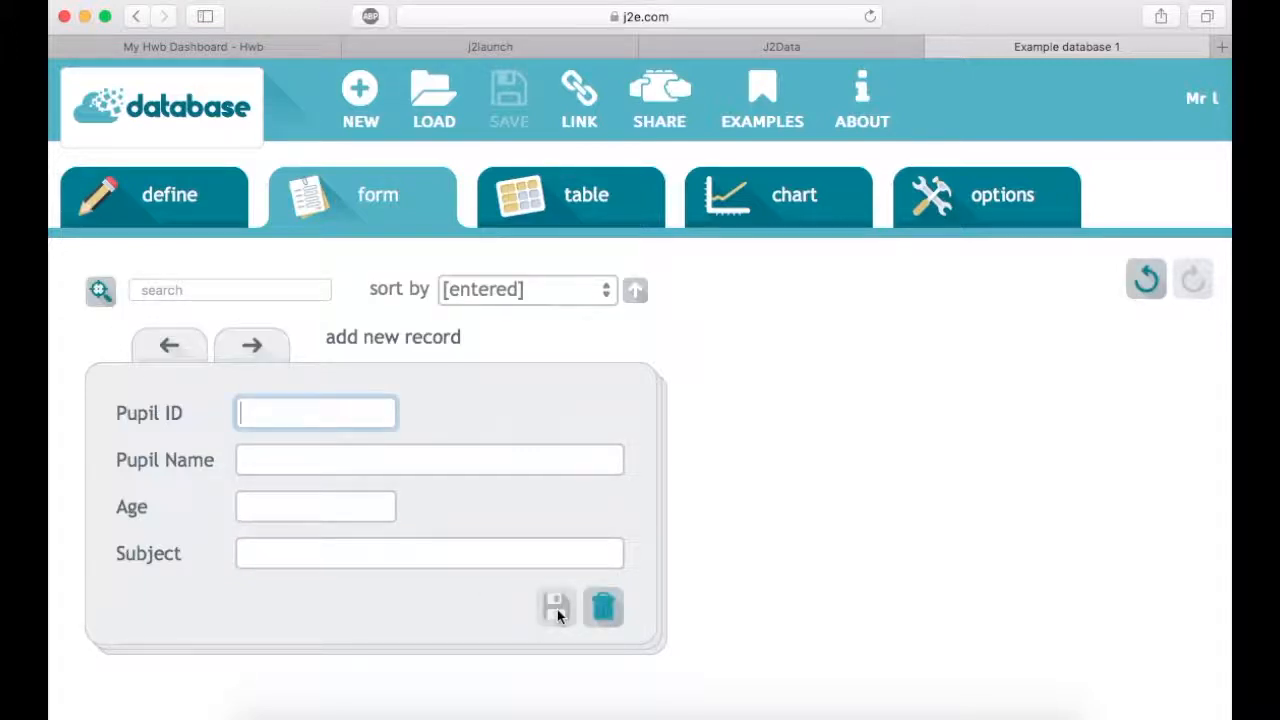
Add and save the second record with the next pupil ID, the pupil's full name, age 12 and subject PE
{"action": "type", "text": "2"}
{"action": "left_click", "coordinate": [408, 460]}
{"action": "type", "text": "Jane"}
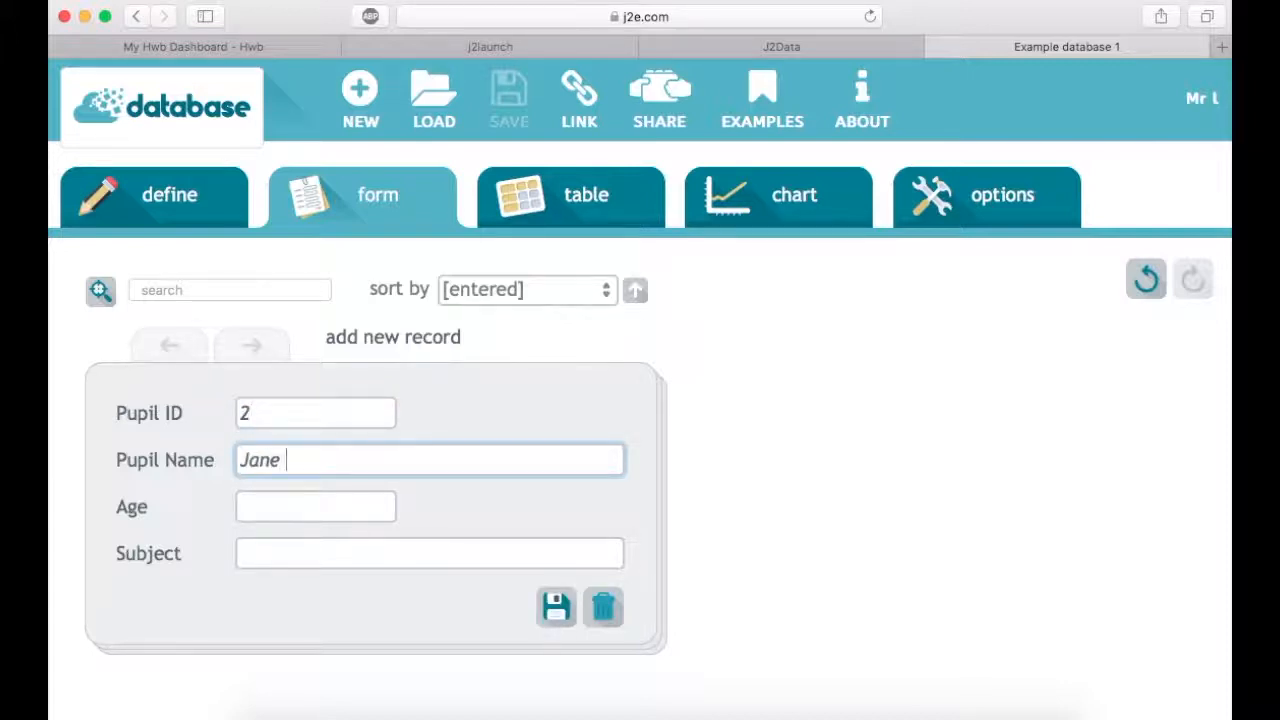
{"action": "type", "text": " Lewis"}
{"action": "left_click", "coordinate": [279, 508]}
{"action": "type", "text": "12"}
{"action": "left_click", "coordinate": [341, 557]}
{"action": "type", "text": "PE"}
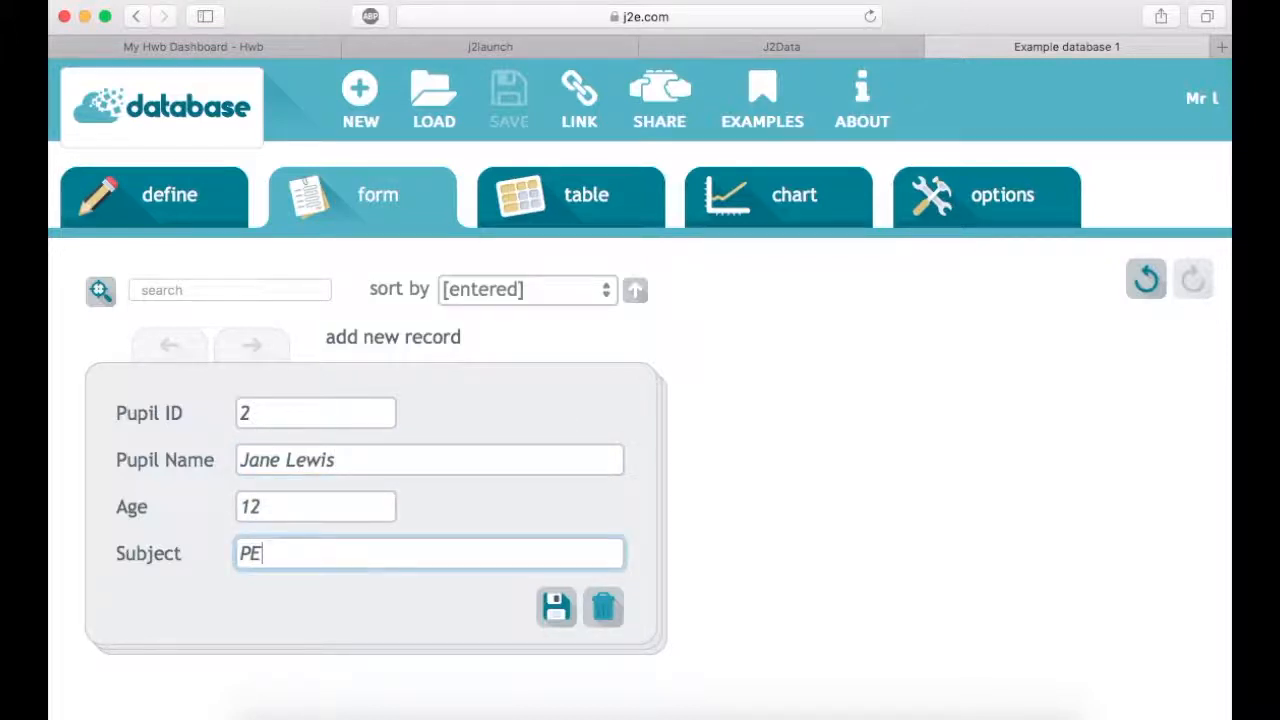
{"action": "left_click", "coordinate": [556, 607]}
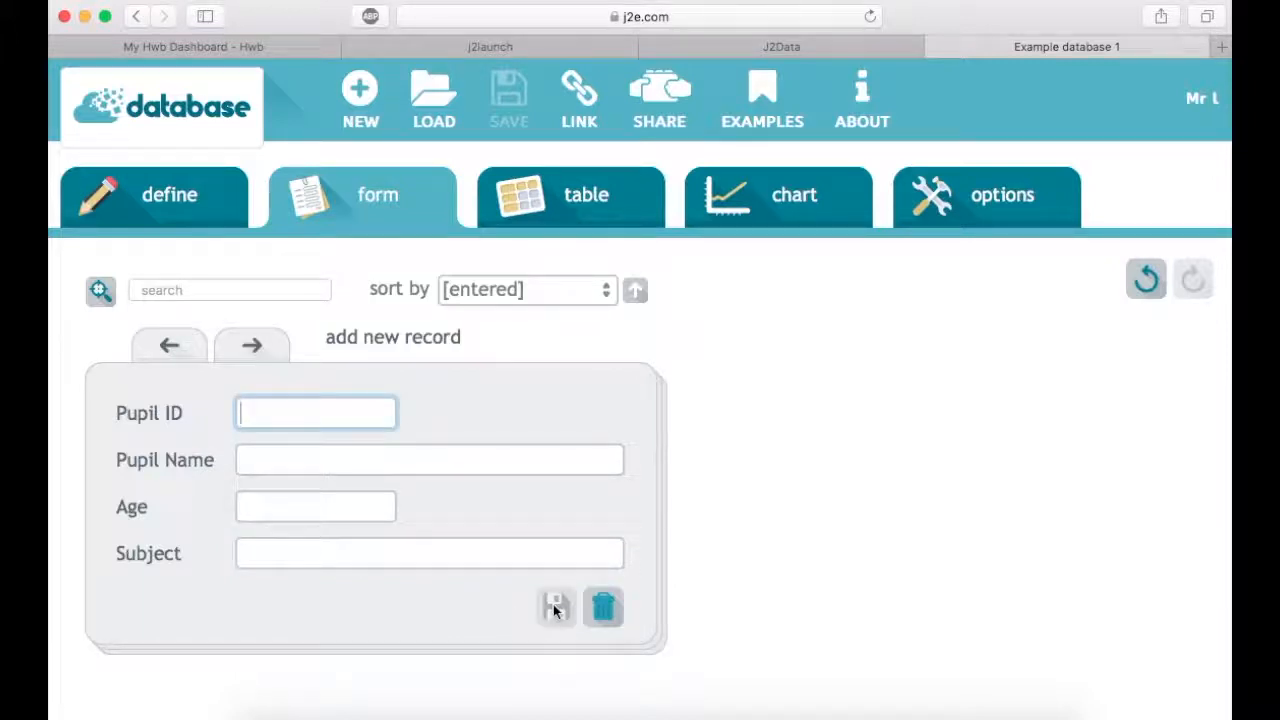
Add and save the third record with the next pupil ID, the pupil's full name, age 14 and subject ICT
{"action": "type", "text": "3"}
{"action": "left_click", "coordinate": [437, 463]}
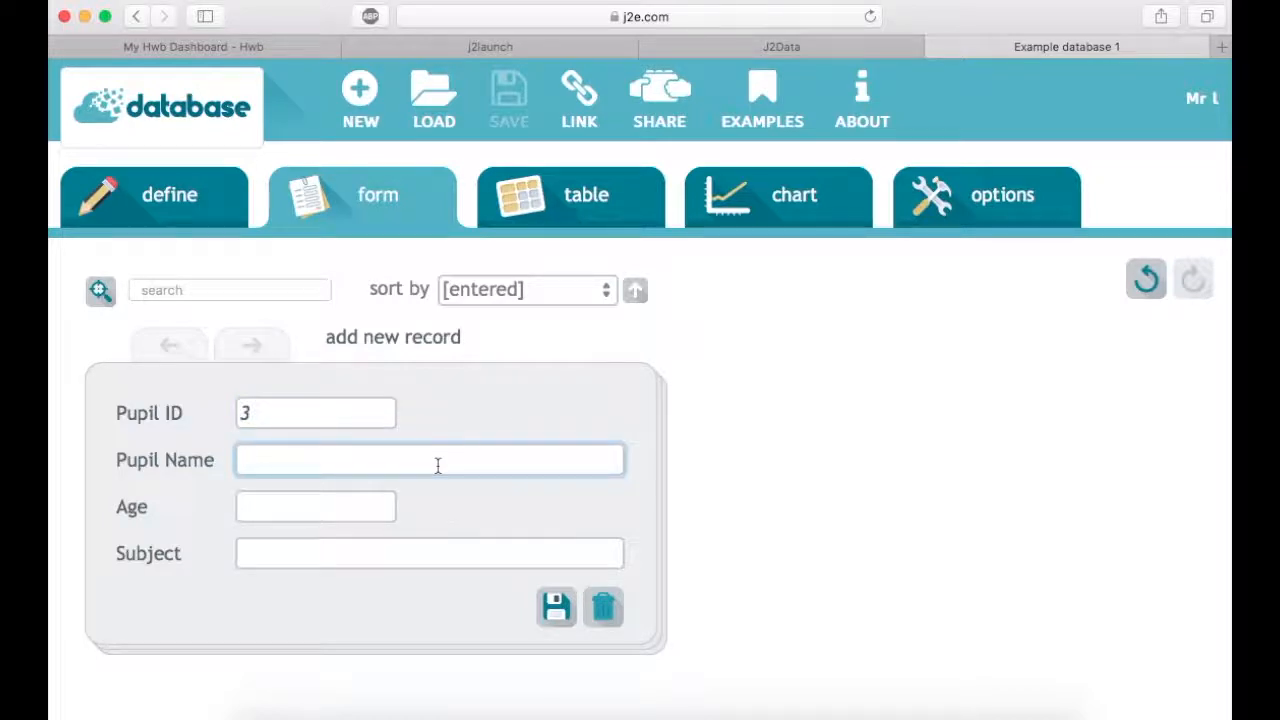
{"action": "type", "text": "James Bond"}
{"action": "left_click", "coordinate": [334, 506]}
{"action": "type", "text": "14"}
{"action": "left_click", "coordinate": [360, 551]}
{"action": "type", "text": "ICT"}
{"action": "left_click", "coordinate": [557, 608]}
Add and save the fourth record with the next pupil ID, the pupil's full name, age 12 and a subject
{"action": "left_click", "coordinate": [280, 463]}
{"action": "type", "text": "Nicola Jo"}
{"action": "type", "text": "nes"}
{"action": "left_click", "coordinate": [375, 502]}
{"action": "type", "text": "12"}
{"action": "left_click", "coordinate": [295, 557]}
{"action": "key", "text": "Return"}
Add and save the fifth record with the next pupil ID, the pupil's full name, age 13 and subject ICT
{"action": "left_click", "coordinate": [303, 461]}
{"action": "type", "text": "Rachel Jones"}
{"action": "left_click", "coordinate": [277, 506]}
{"action": "type", "text": "13"}
{"action": "left_click", "coordinate": [342, 555]}
{"action": "type", "text": "ICT"}
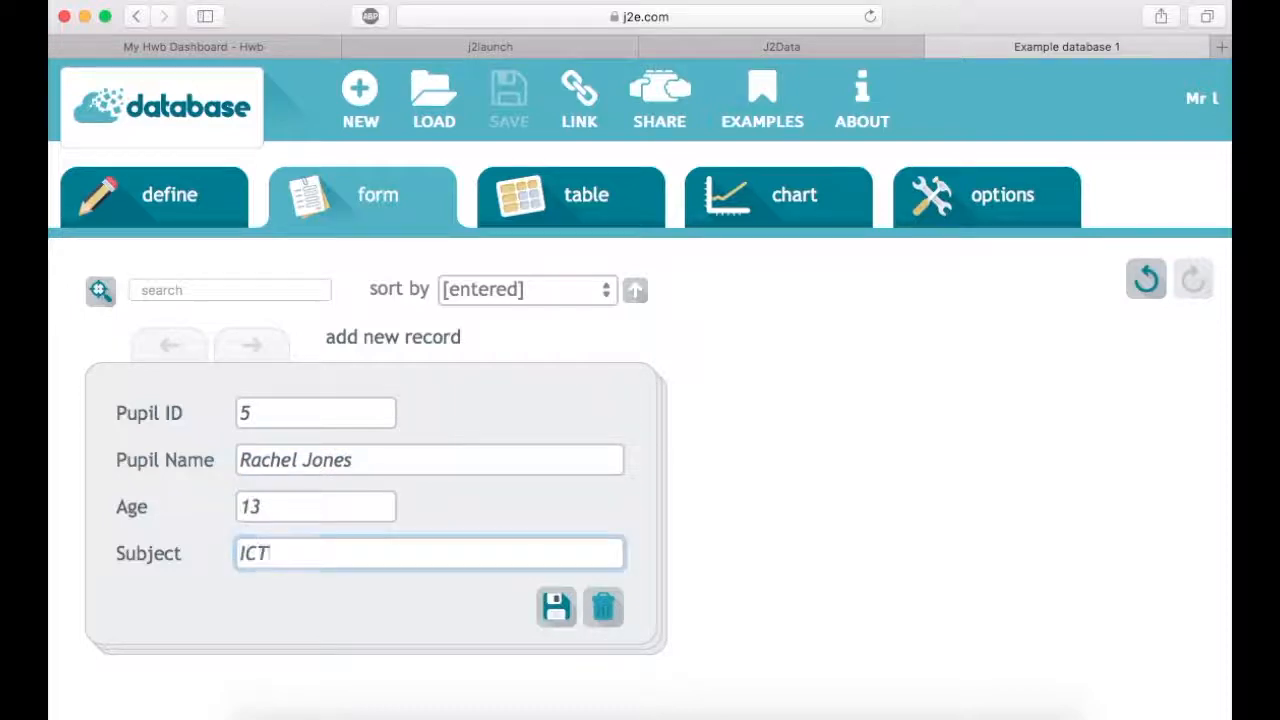
{"action": "key", "text": "Return"}
Add and save the sixth record with the next pupil ID, the pupil's full name, age 12 and subject Science
{"action": "left_click", "coordinate": [300, 460]}
{"action": "type", "text": "Gareth Rees"}
{"action": "left_click", "coordinate": [268, 506]}
{"action": "type", "text": "12"}
{"action": "left_click", "coordinate": [306, 561]}
{"action": "type", "text": "Science"}
{"action": "key", "text": "Return"}
Add and save the seventh record with the next pupil ID, the pupil's full name, age 12 and subject D+T
{"action": "left_click", "coordinate": [300, 460]}
{"action": "type", "text": "Andrew Owens"}
{"action": "left_click", "coordinate": [293, 516]}
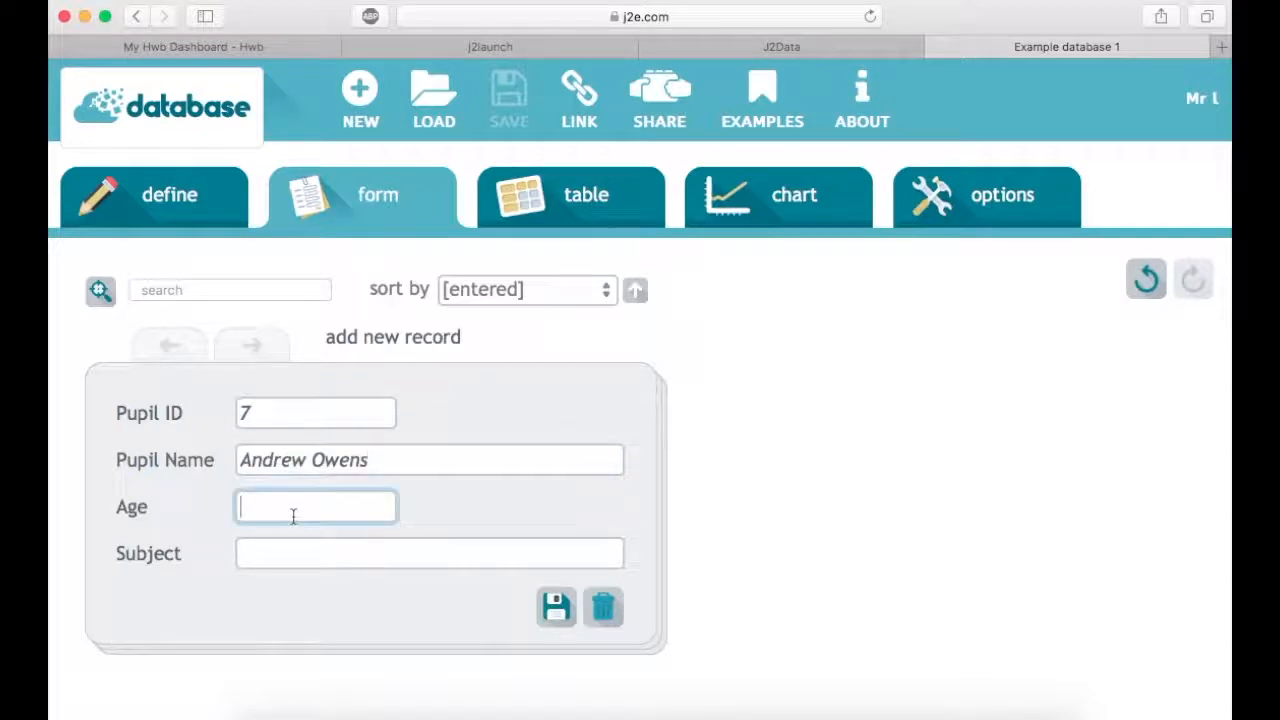
{"action": "type", "text": "12"}
{"action": "left_click", "coordinate": [323, 551]}
{"action": "type", "text": "D+T"}
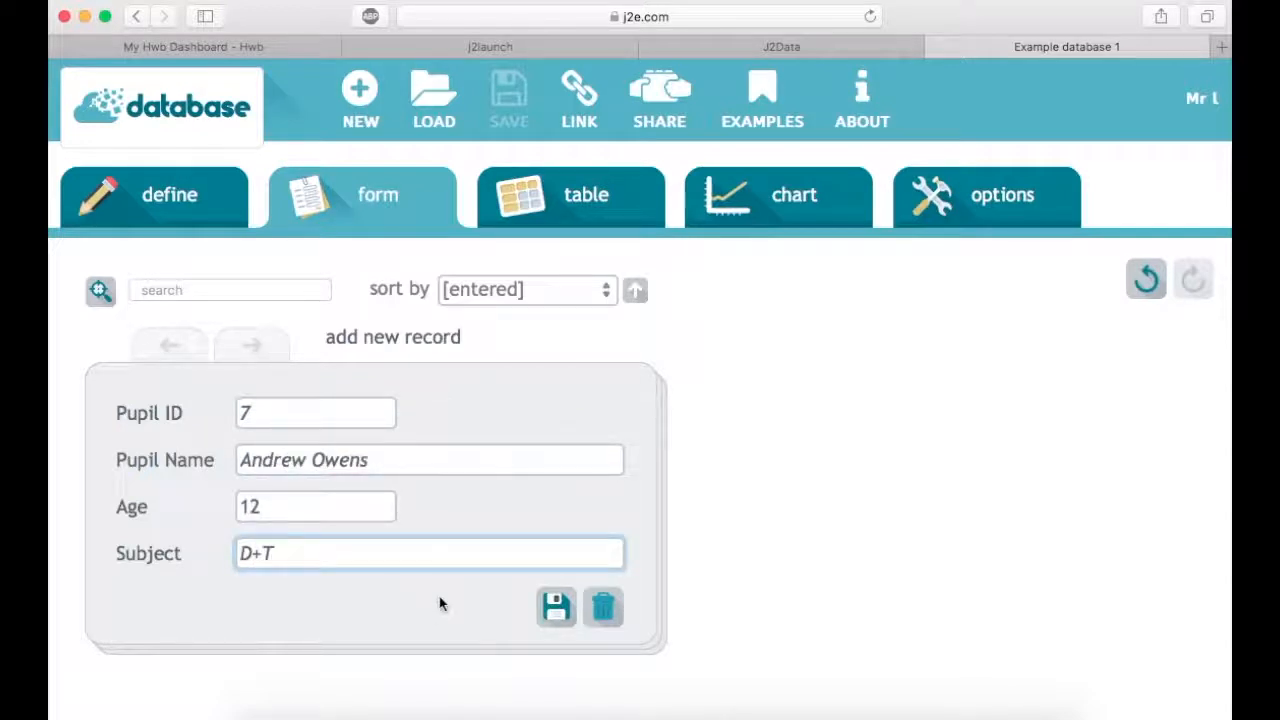
{"action": "left_click", "coordinate": [558, 606]}
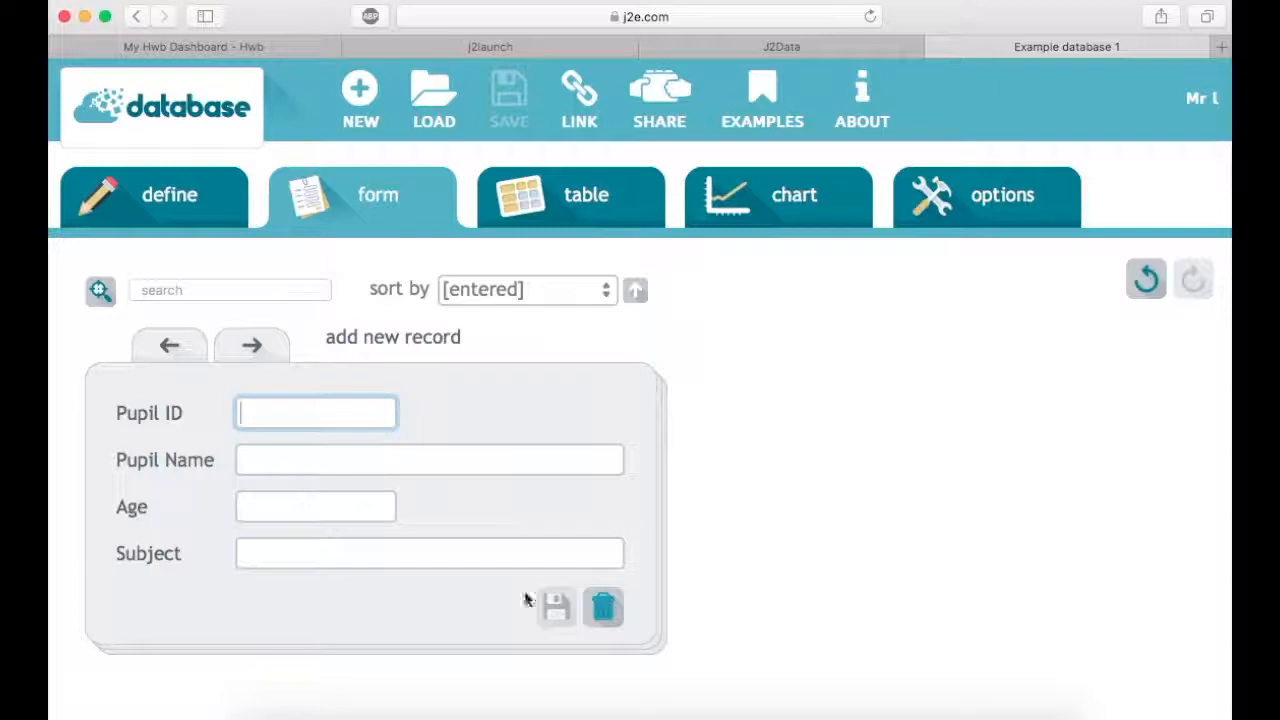
Page through the saved records from the first to the fifth and return to a blank new record
{"action": "left_click", "coordinate": [167, 350]}
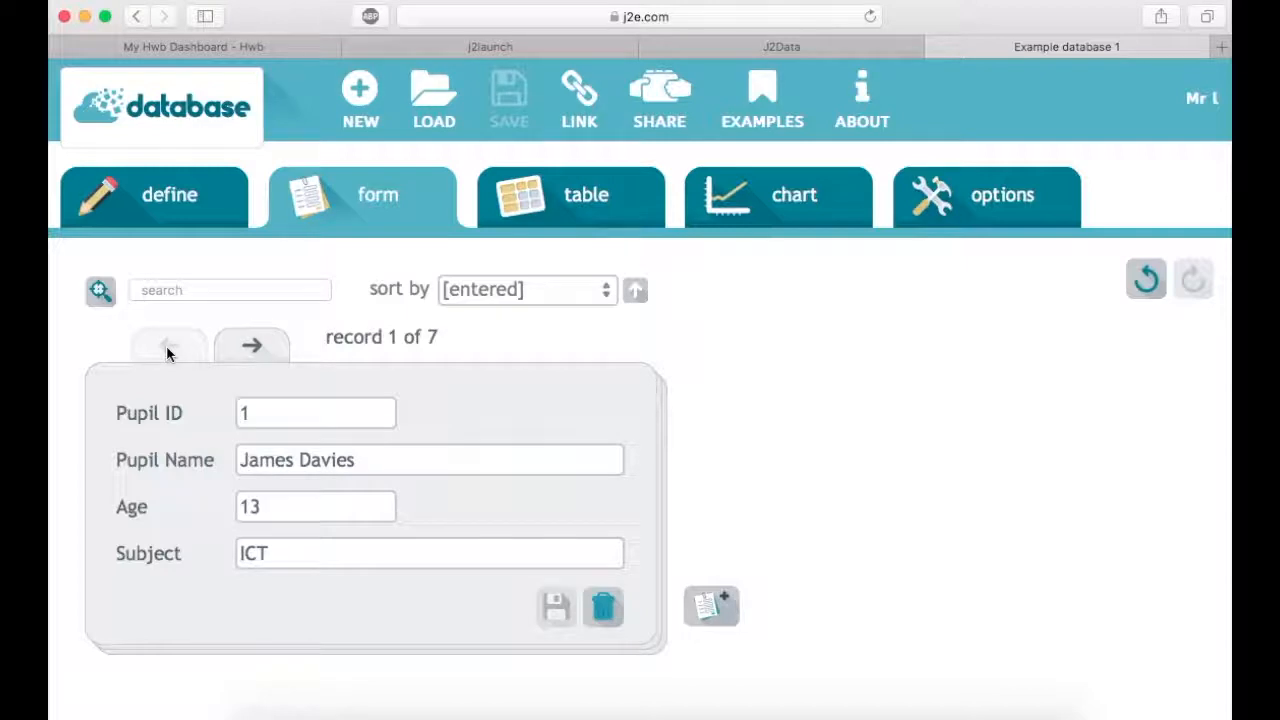
{"action": "left_click", "coordinate": [252, 348]}
{"action": "left_click", "coordinate": [252, 348]}
{"action": "left_click", "coordinate": [252, 348]}
{"action": "left_click", "coordinate": [252, 348]}
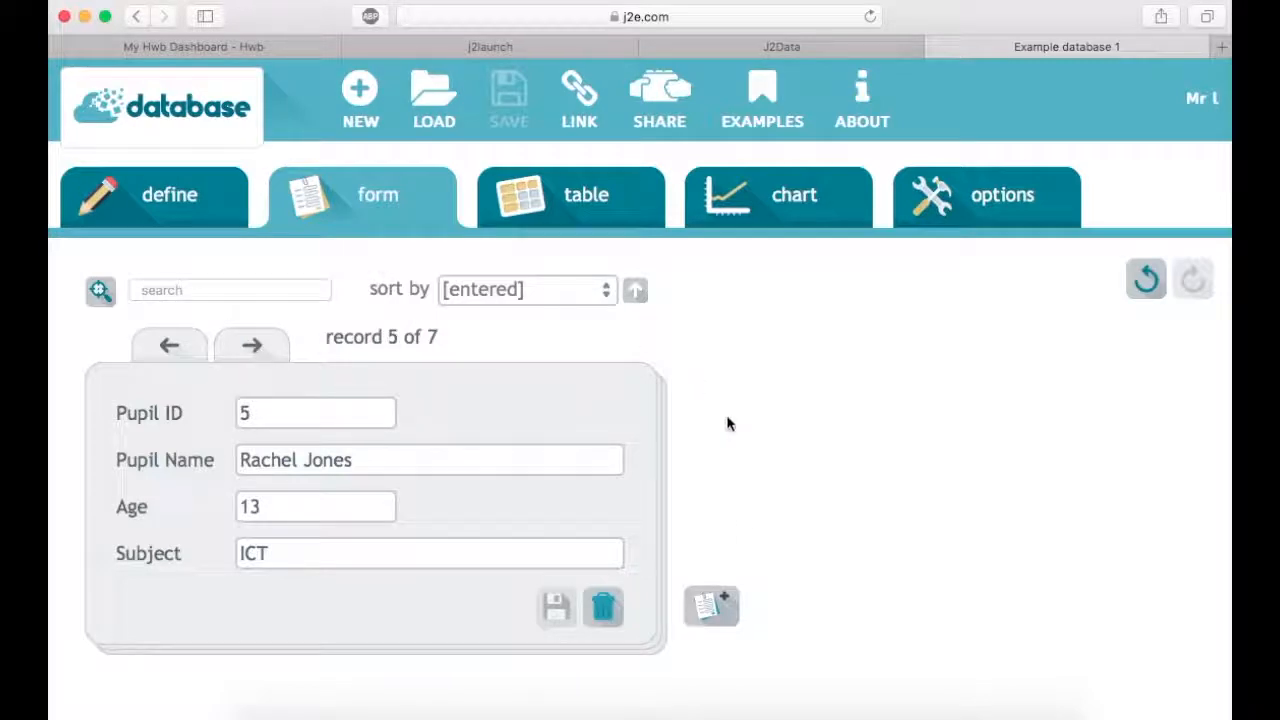
{"action": "left_click", "coordinate": [706, 608]}
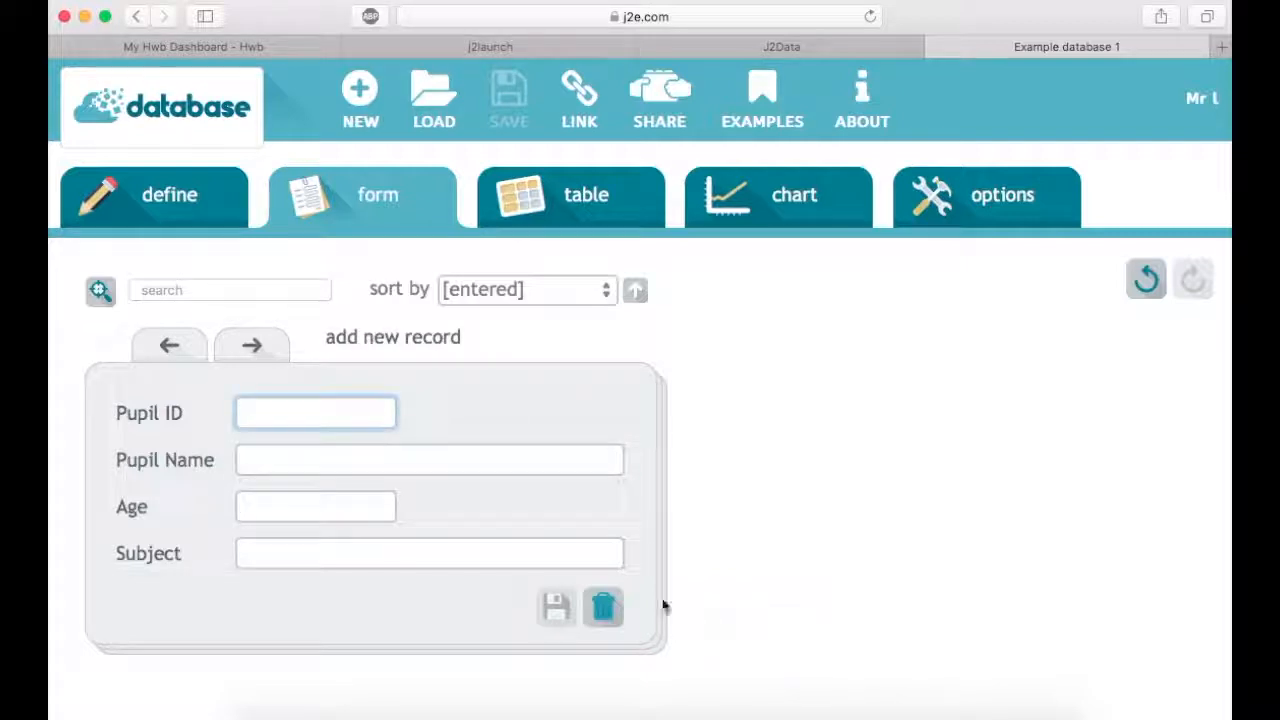